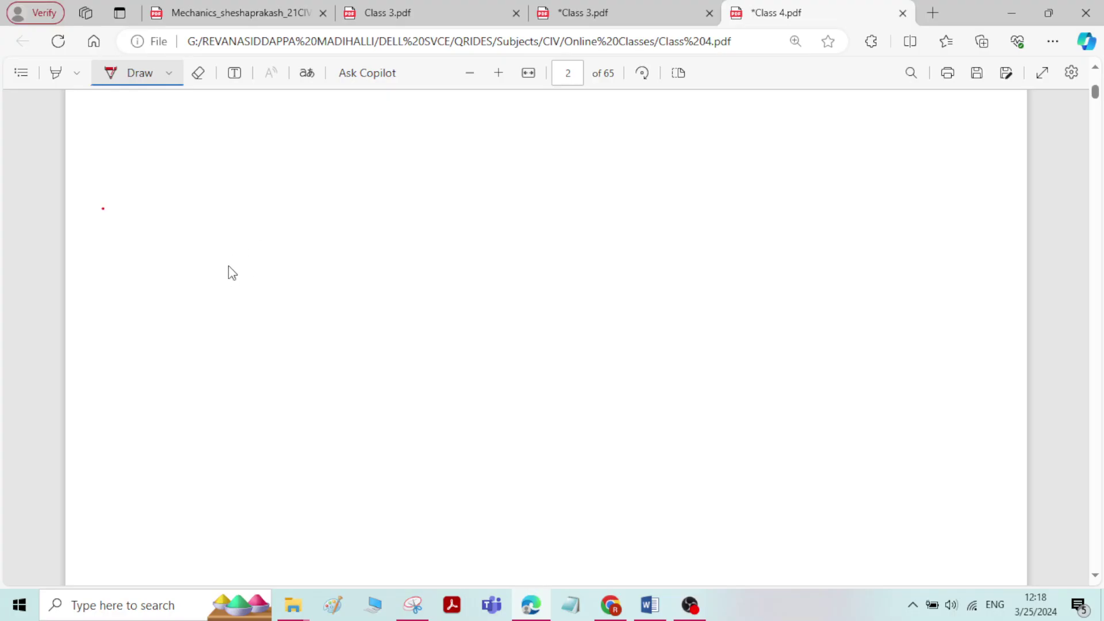
Handwrite and underline the red title 'Problems on Resolution and Composition of Forces', then scroll to Problem 1.
mouse_move(229, 250)
mouse_down()
mouse_move(228, 277)
mouse_move(223, 250)
mouse_move(280, 274)
mouse_move(289, 257)
mouse_move(307, 274)
mouse_move(397, 278)
mouse_up()
mouse_move(441, 249)
mouse_down()
mouse_move(458, 273)
mouse_move(473, 262)
mouse_move(491, 275)
mouse_move(511, 262)
mouse_move(516, 272)
mouse_move(525, 263)
mouse_move(600, 274)
mouse_move(675, 267)
mouse_move(692, 282)
mouse_move(721, 276)
mouse_move(729, 257)
mouse_move(728, 269)
mouse_move(754, 278)
mouse_move(794, 280)
mouse_move(843, 253)
mouse_move(884, 282)
mouse_up()
drag(249, 290, 339, 287)
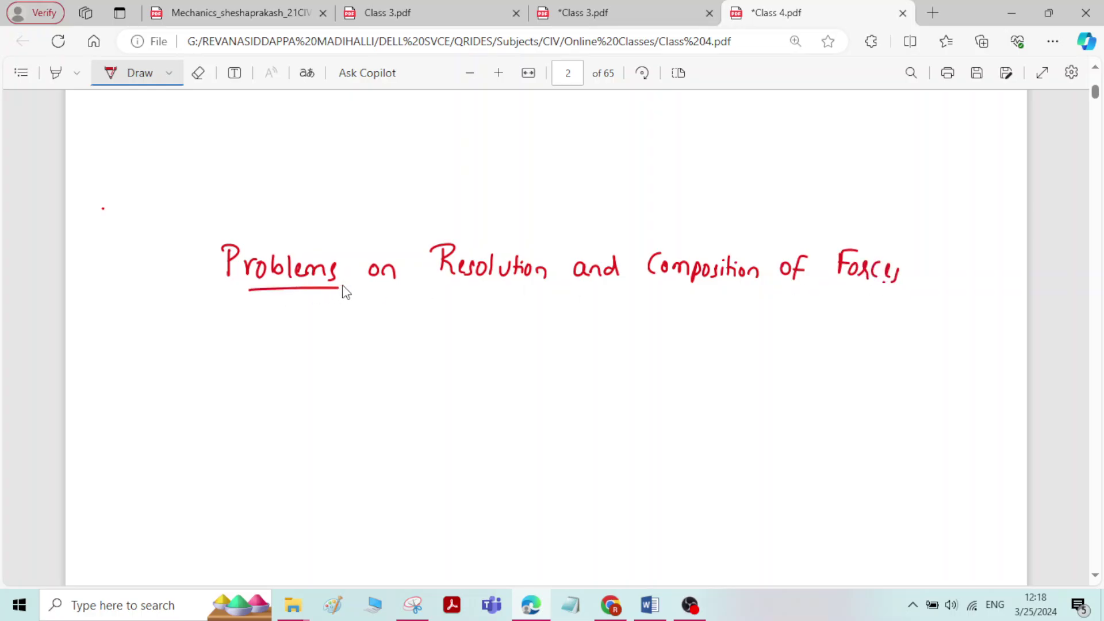
drag(416, 288, 795, 298)
scroll(758, 291, down, 7)
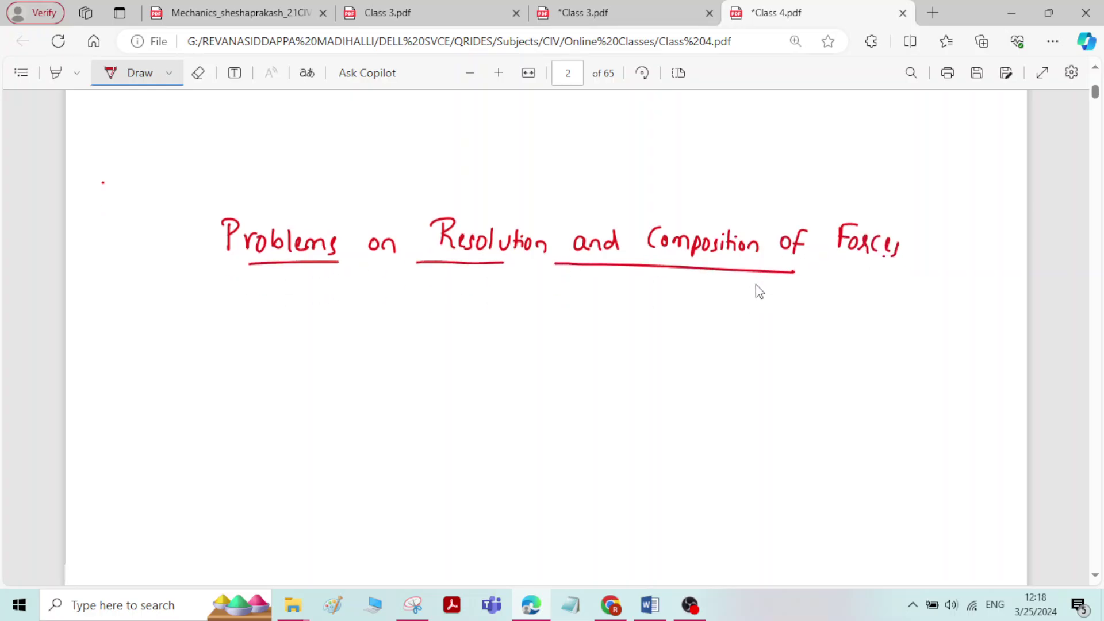
scroll(369, 389, down, 3)
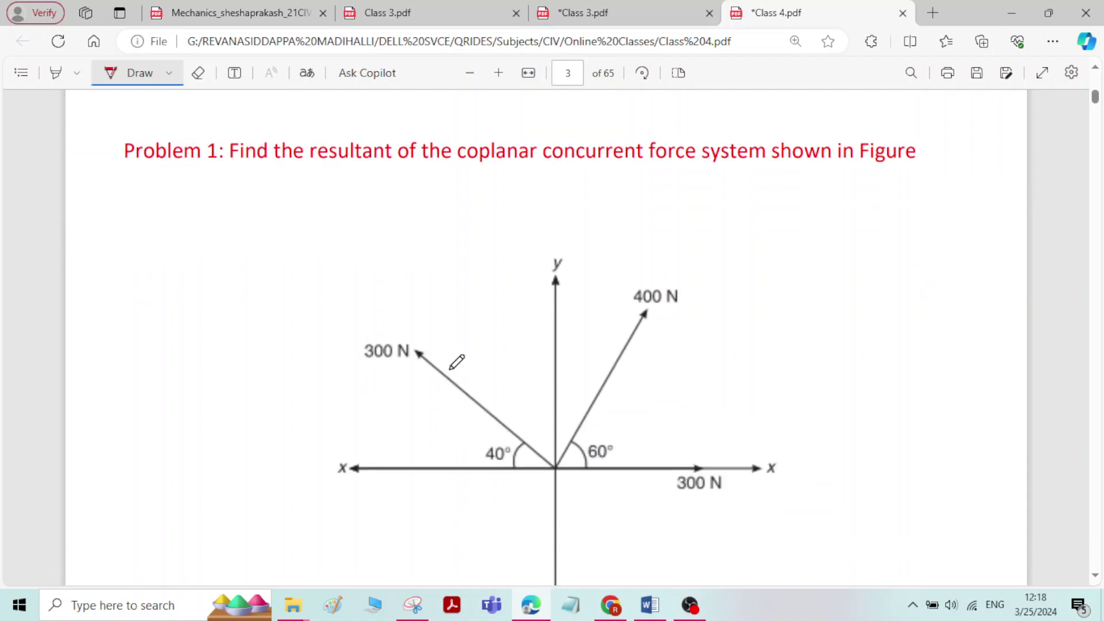
scroll(457, 363, down, 2)
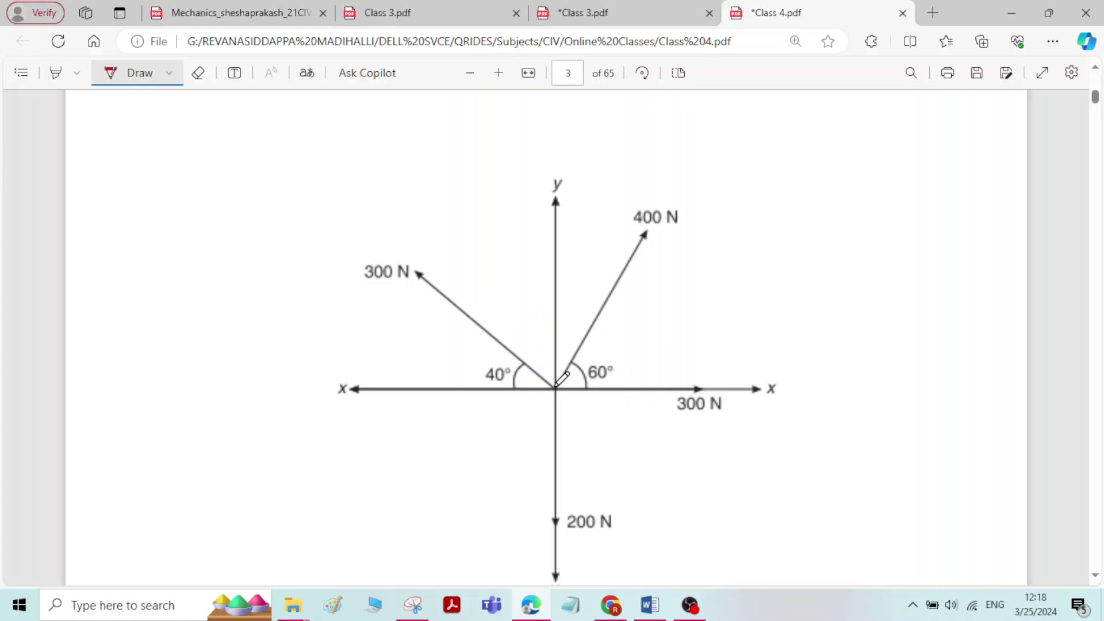
scroll(561, 380, up, 3)
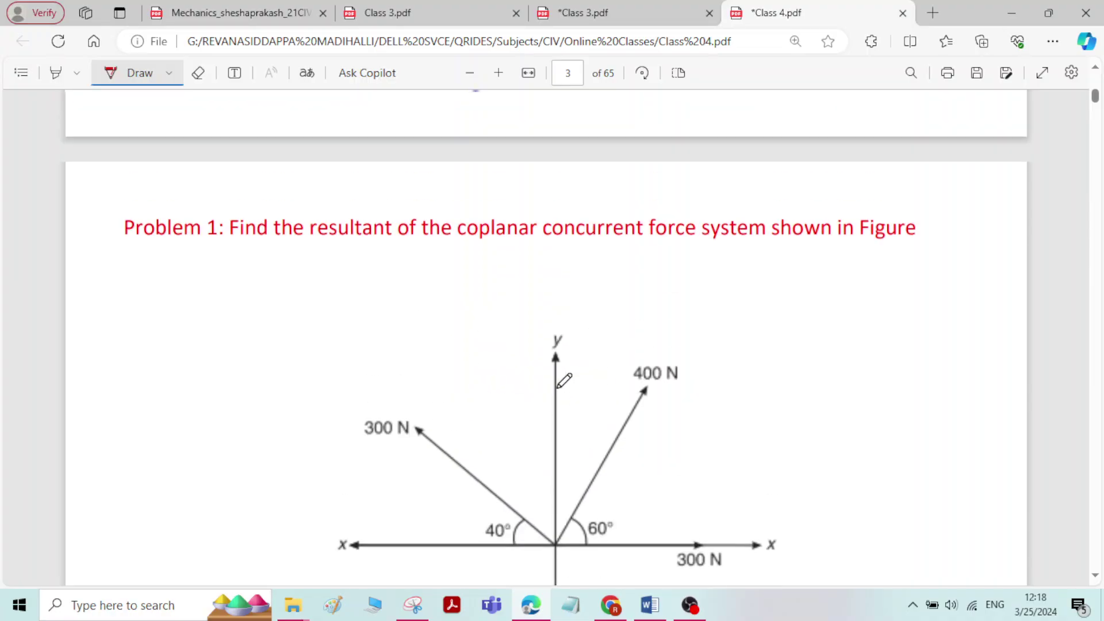
scroll(552, 402, down, 2)
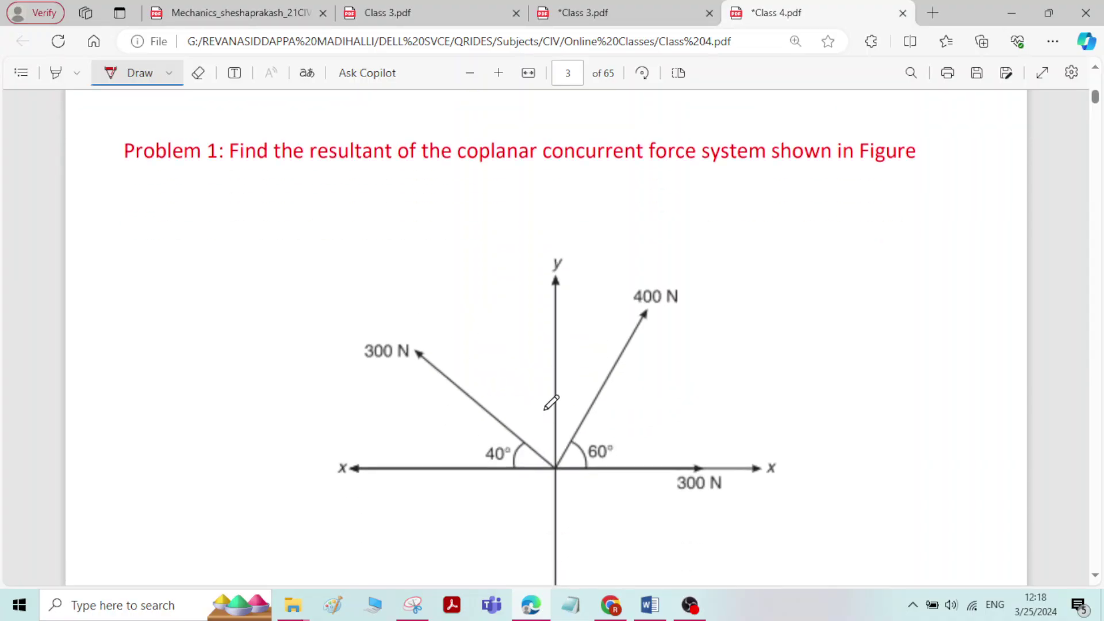
scroll(550, 403, down, 2)
scroll(550, 403, up, 2)
scroll(551, 398, down, 4)
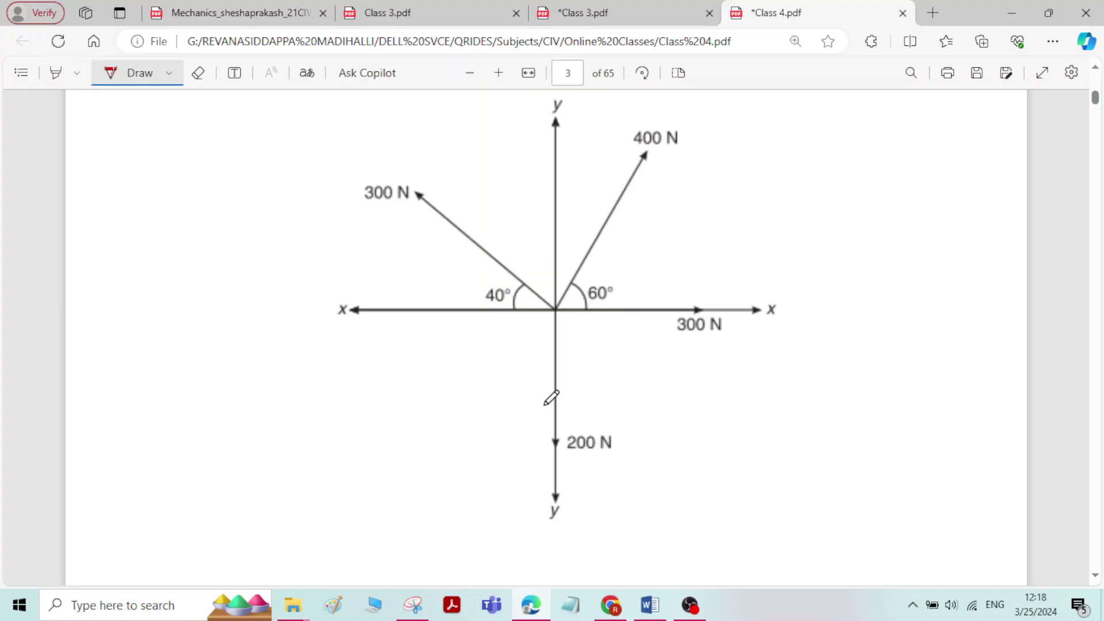
click(169, 73)
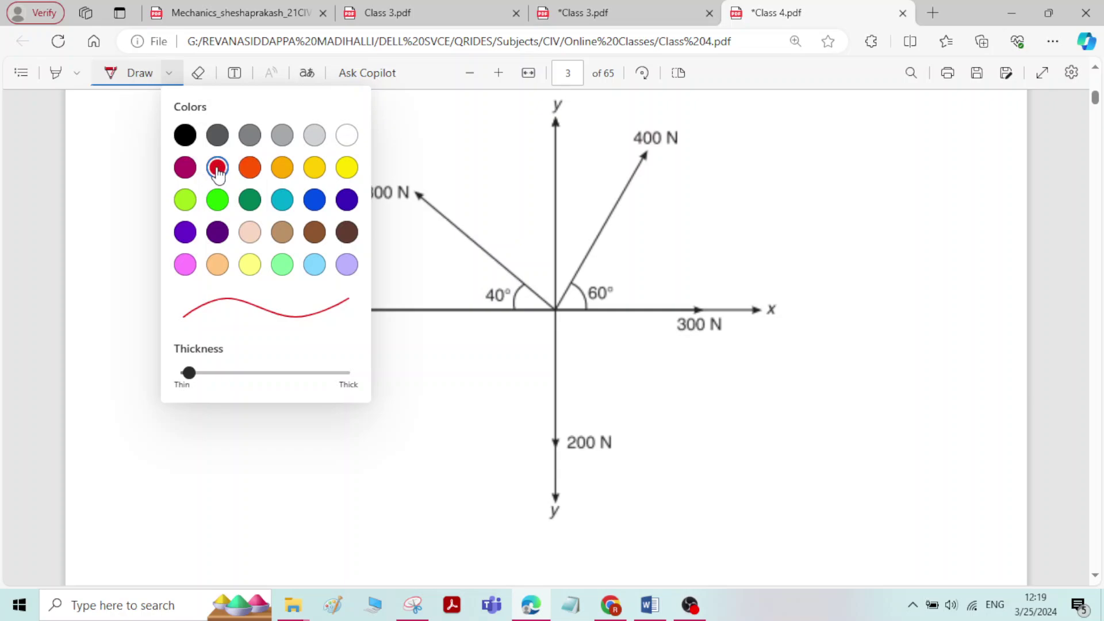
click(144, 185)
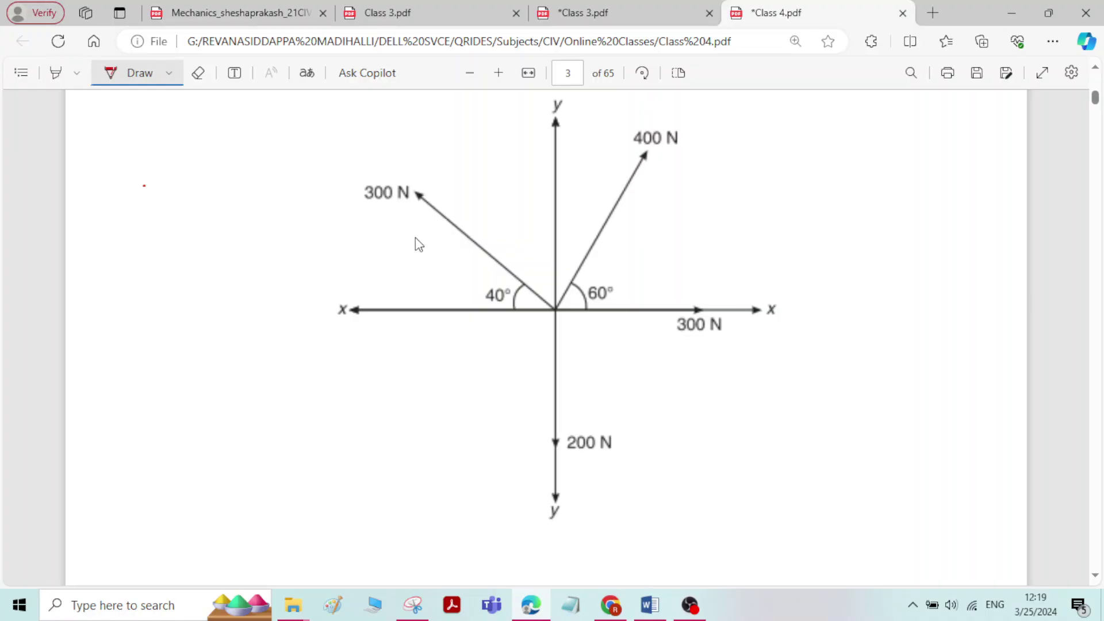
Draw red horizontal and vertical component arrows on the 300 N force.
mouse_move(413, 234)
mouse_down()
mouse_move(463, 234)
mouse_move(419, 242)
mouse_up()
mouse_move(323, 233)
mouse_down()
mouse_move(342, 249)
mouse_move(395, 233)
mouse_up()
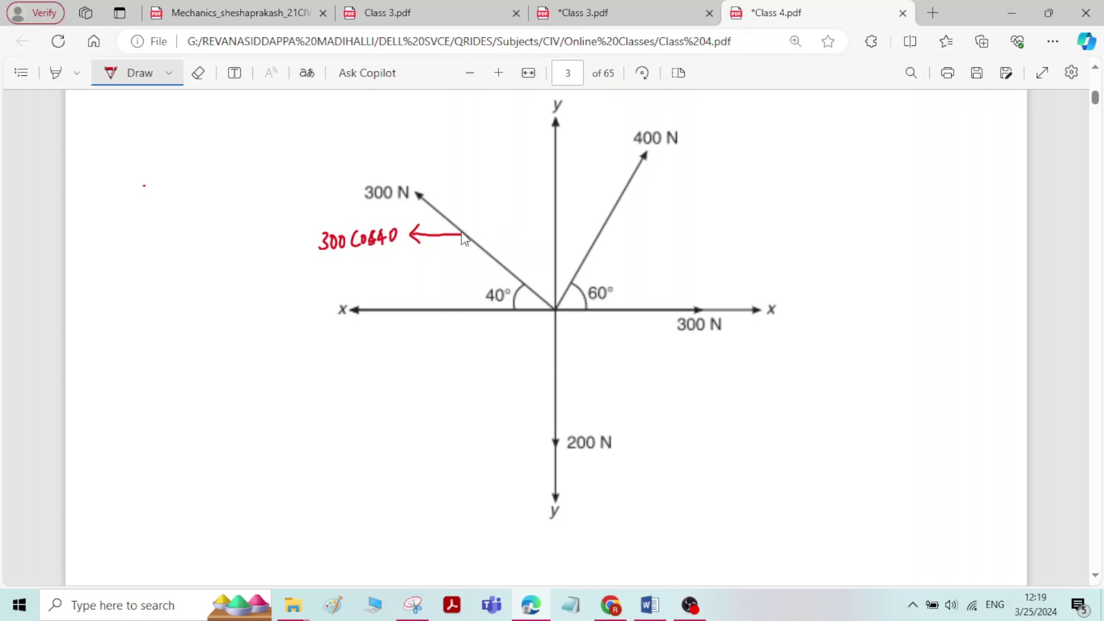
mouse_move(463, 233)
mouse_down()
mouse_move(459, 192)
mouse_move(474, 199)
mouse_move(451, 178)
mouse_move(519, 182)
mouse_up()
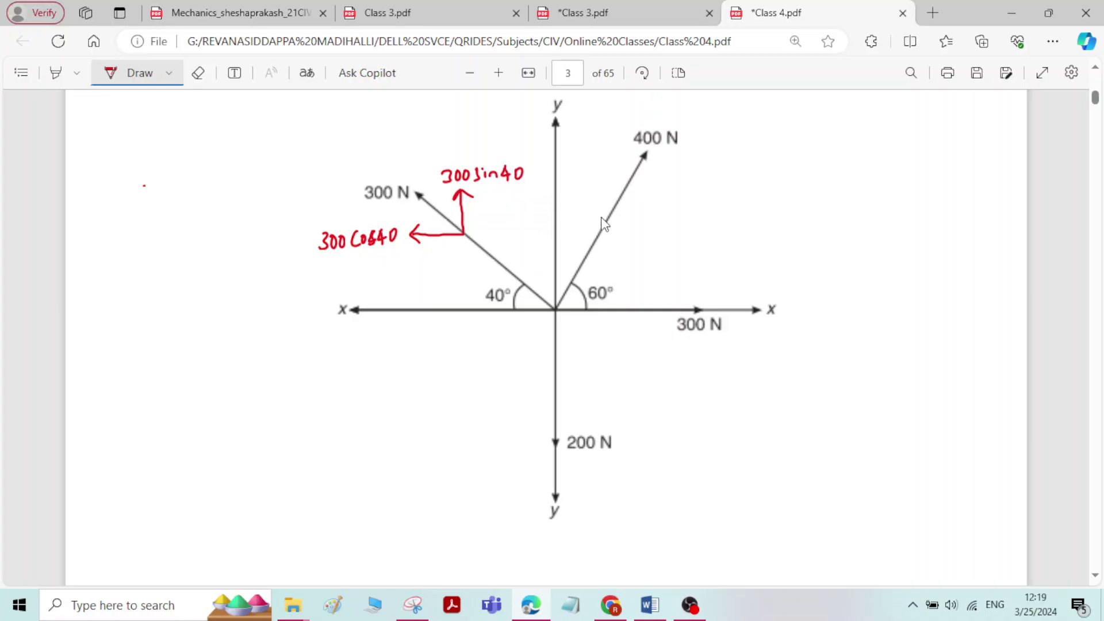
Resolve the 400 N force into red component arrows labelled 400cos60 and 400sin60.
drag(667, 120, 689, 117)
drag(607, 222, 663, 223)
mouse_move(655, 215)
mouse_down()
mouse_move(657, 232)
mouse_move(683, 225)
mouse_move(677, 233)
mouse_up()
mouse_move(693, 216)
mouse_down()
mouse_move(691, 229)
mouse_move(751, 219)
mouse_up()
drag(605, 194, 606, 222)
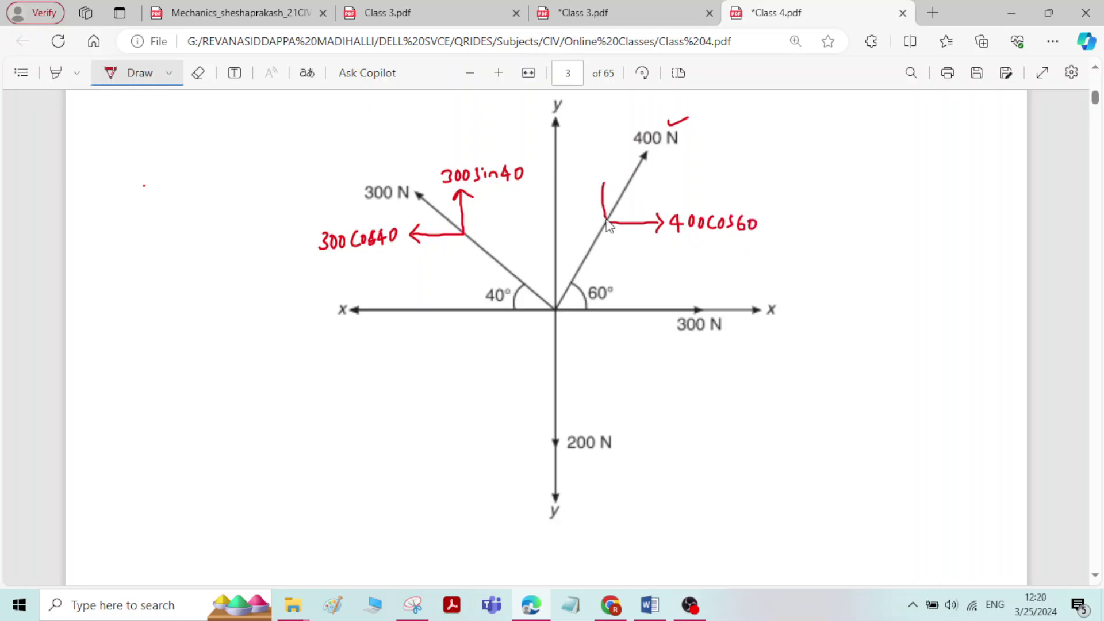
mouse_move(601, 182)
mouse_down()
mouse_move(566, 174)
mouse_move(575, 164)
mouse_move(650, 172)
mouse_up()
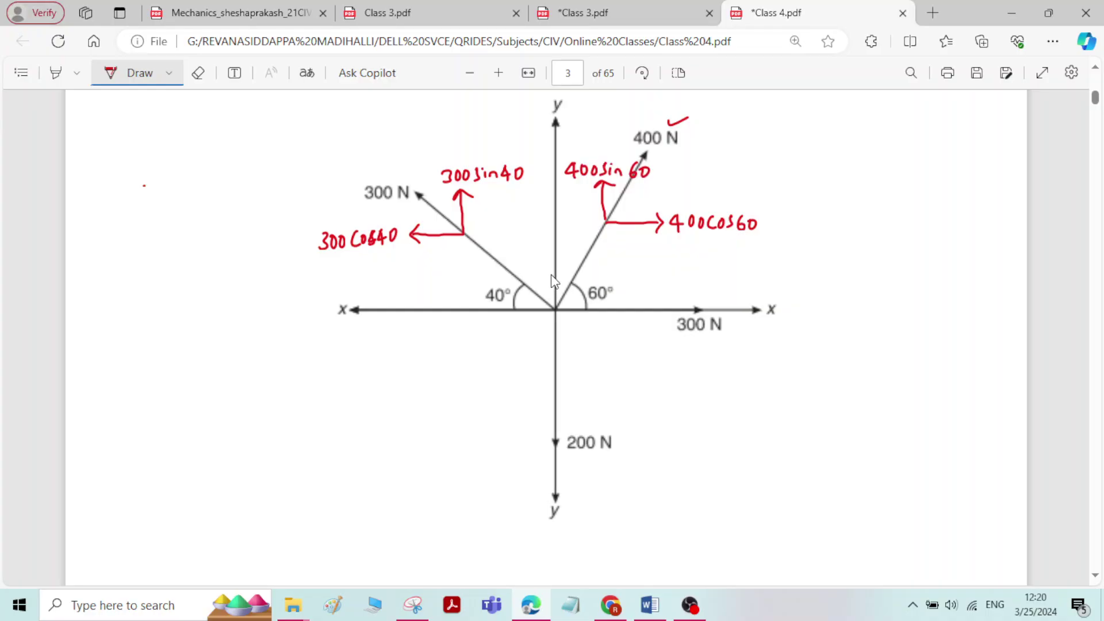
Switch the Draw pen ink colour to black for the equations.
scroll(523, 446, up, 3)
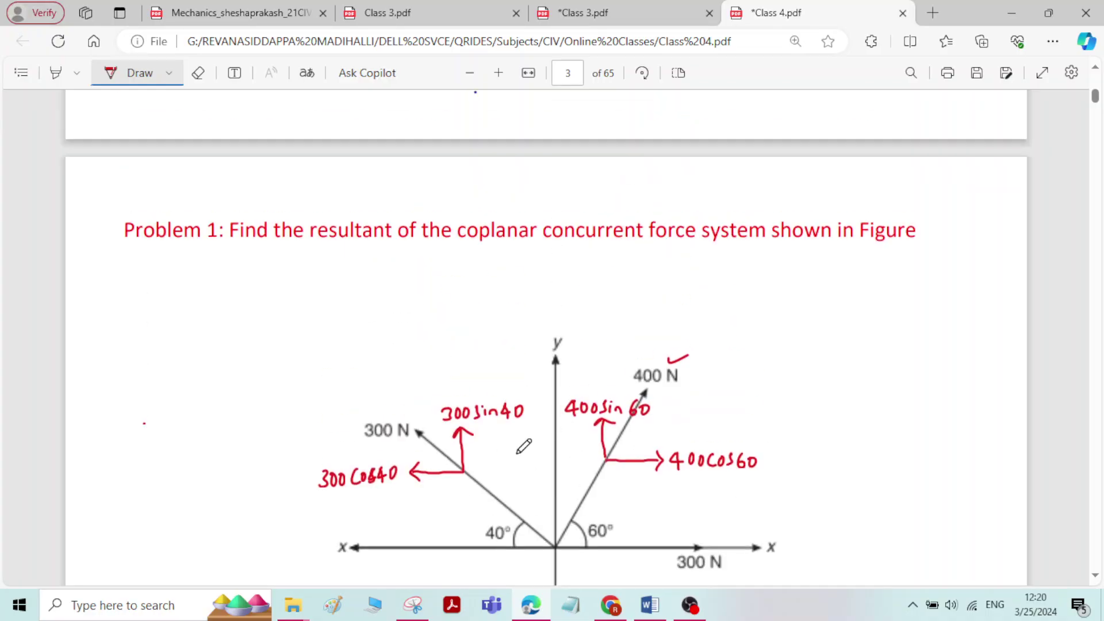
scroll(387, 412, down, 6)
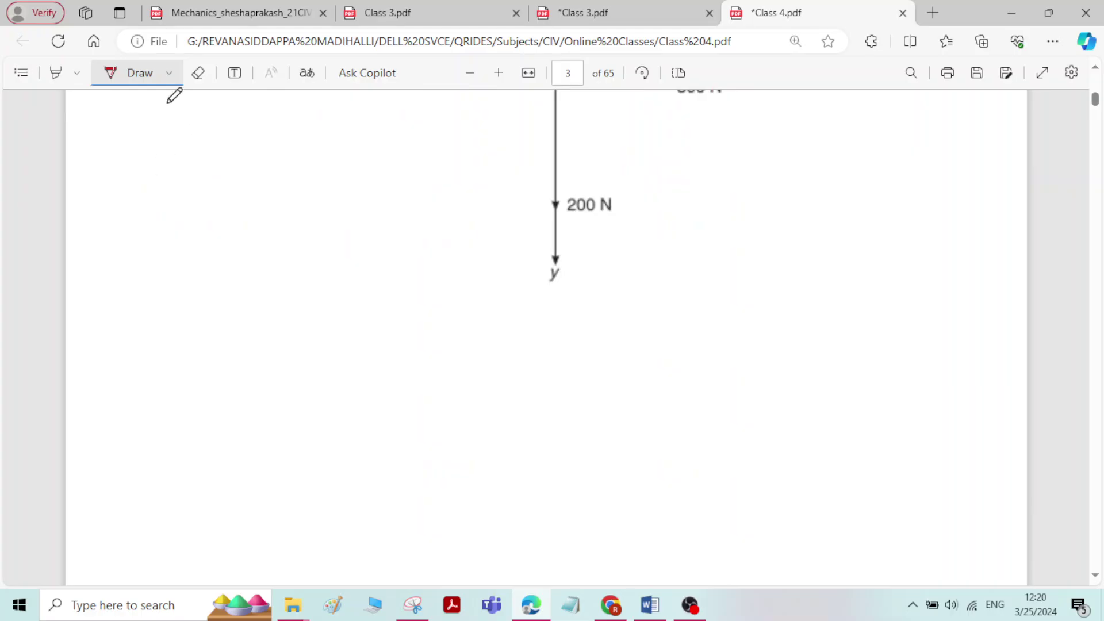
click(169, 74)
click(182, 133)
click(136, 350)
Below the diagram, write 'ΣFx = −300cos40'.
click(130, 357)
mouse_move(225, 320)
mouse_down()
mouse_move(210, 323)
mouse_move(233, 343)
mouse_move(246, 322)
mouse_move(259, 342)
mouse_move(284, 329)
mouse_up()
drag(275, 335, 285, 334)
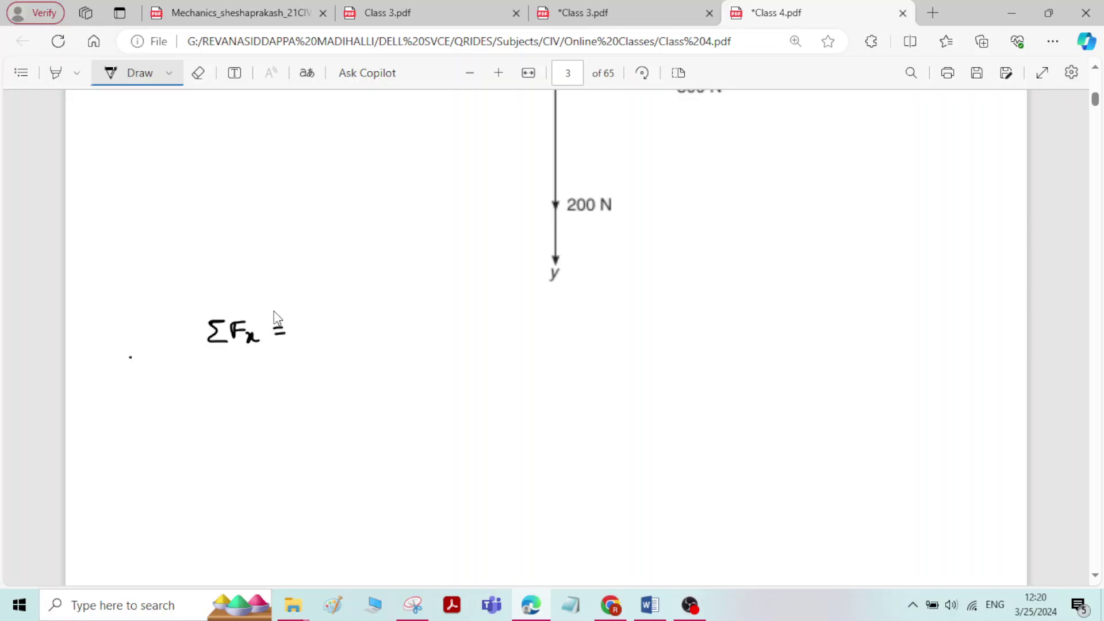
scroll(518, 424, up, 4)
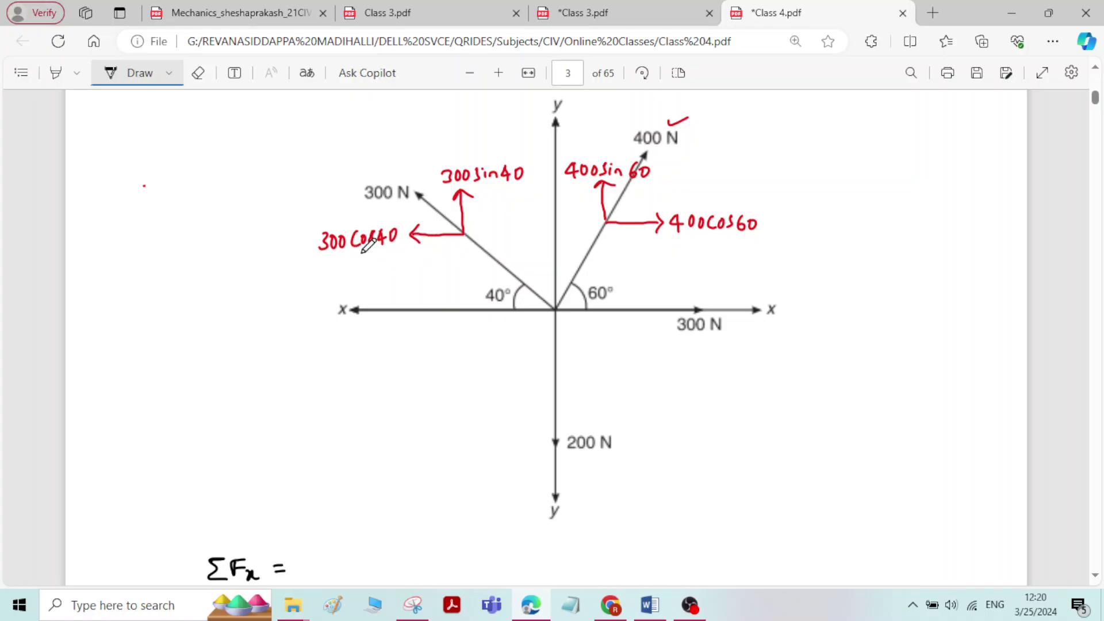
scroll(365, 246, down, 5)
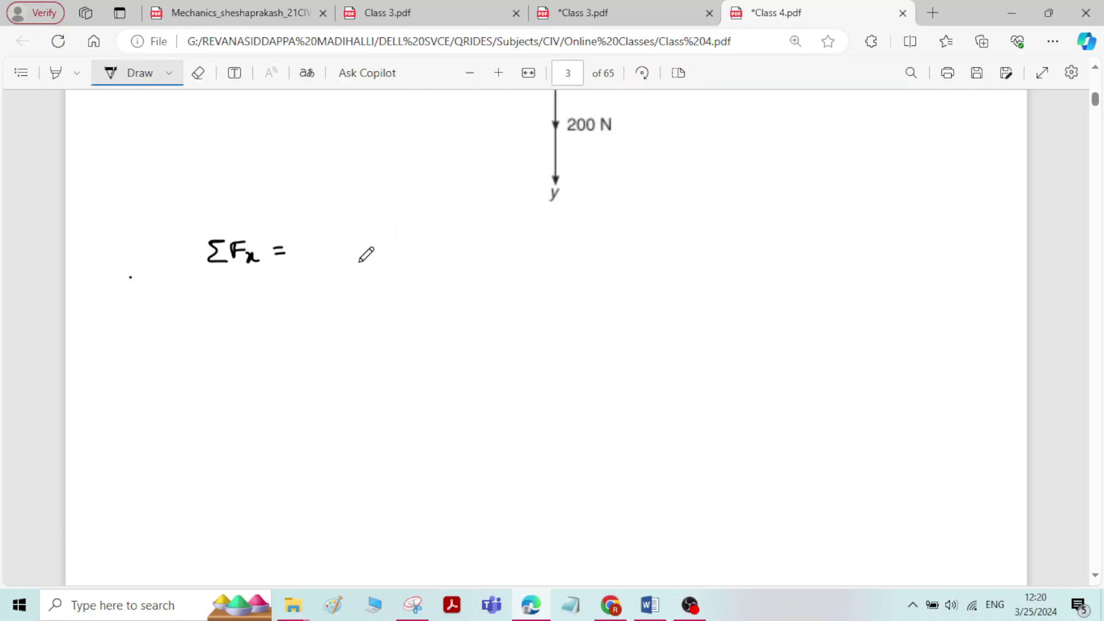
drag(316, 252, 335, 260)
mouse_move(352, 247)
mouse_down()
mouse_move(352, 260)
mouse_move(368, 246)
mouse_up()
mouse_move(385, 245)
mouse_down()
mouse_move(383, 260)
mouse_move(397, 250)
mouse_up()
mouse_move(410, 246)
mouse_down()
mouse_move(412, 262)
mouse_move(426, 262)
mouse_move(440, 248)
mouse_up()
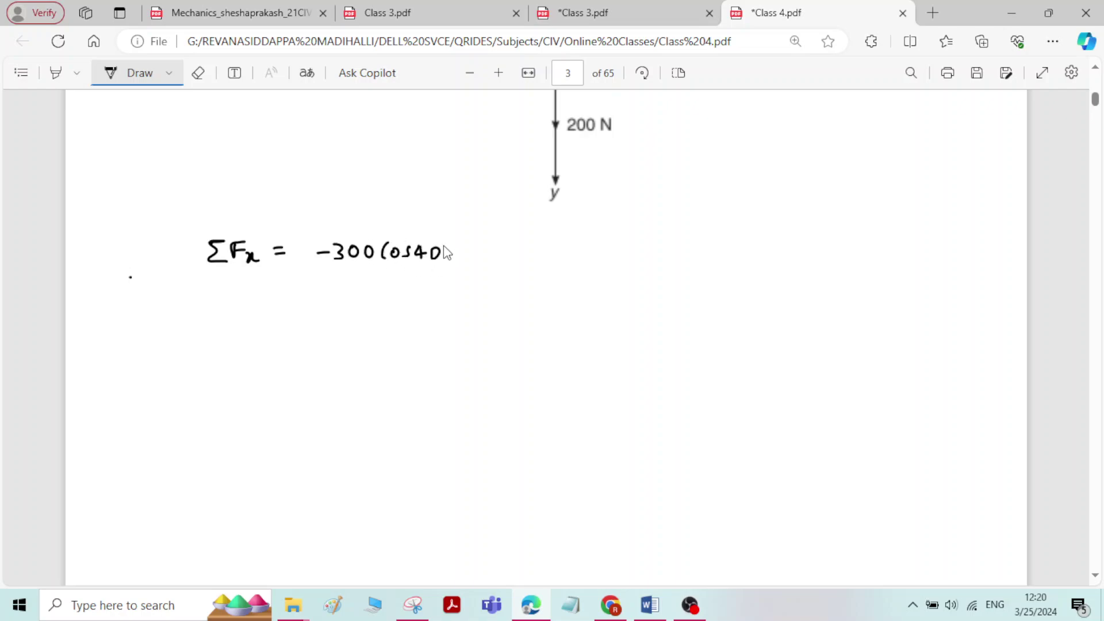
Extend the ΣFx line with '+ 400cos60 + 300 ='.
scroll(479, 264, up, 6)
scroll(478, 263, up, 1)
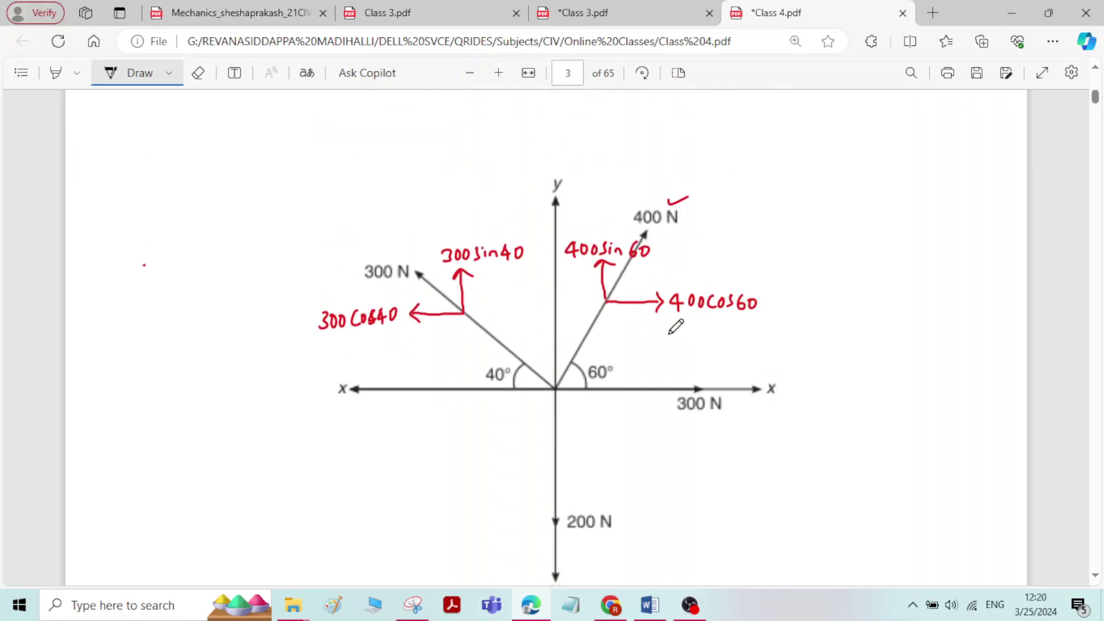
scroll(633, 321, down, 6)
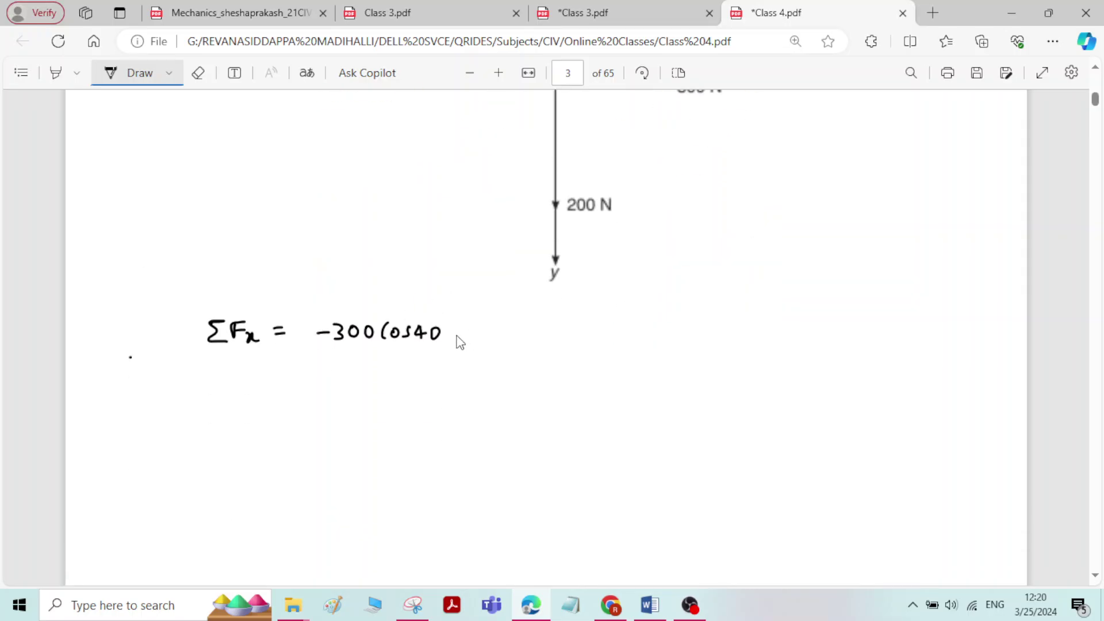
mouse_move(453, 333)
mouse_down()
mouse_move(477, 333)
mouse_move(464, 343)
mouse_up()
mouse_move(491, 324)
mouse_down()
mouse_move(493, 344)
mouse_move(507, 328)
mouse_move(546, 341)
mouse_move(558, 330)
mouse_up()
drag(575, 327, 603, 328)
scroll(661, 288, up, 3)
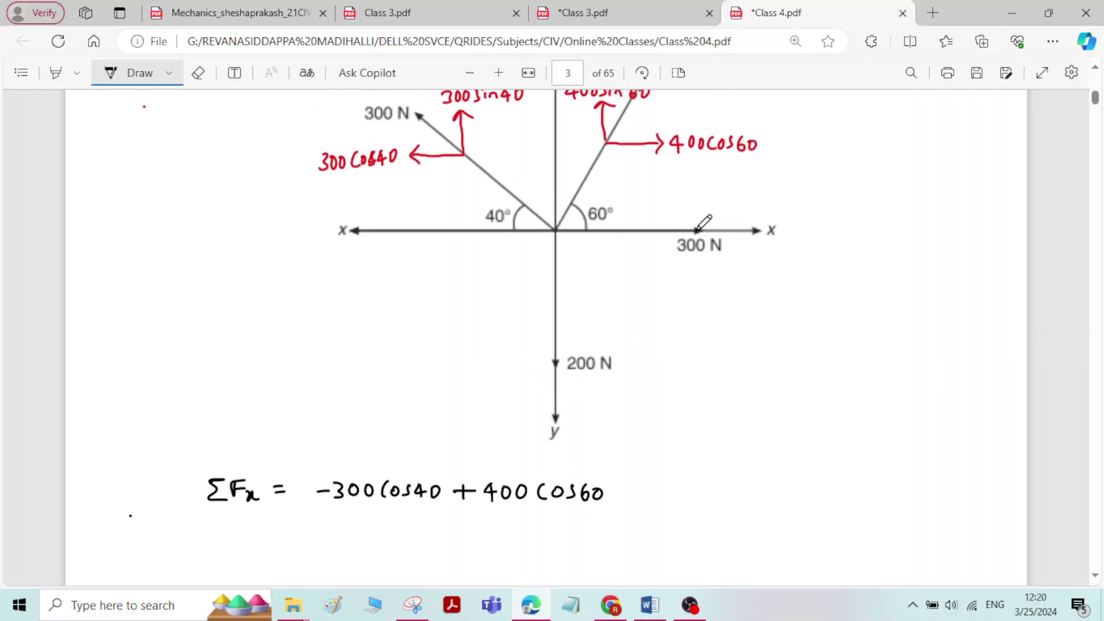
scroll(702, 227, down, 4)
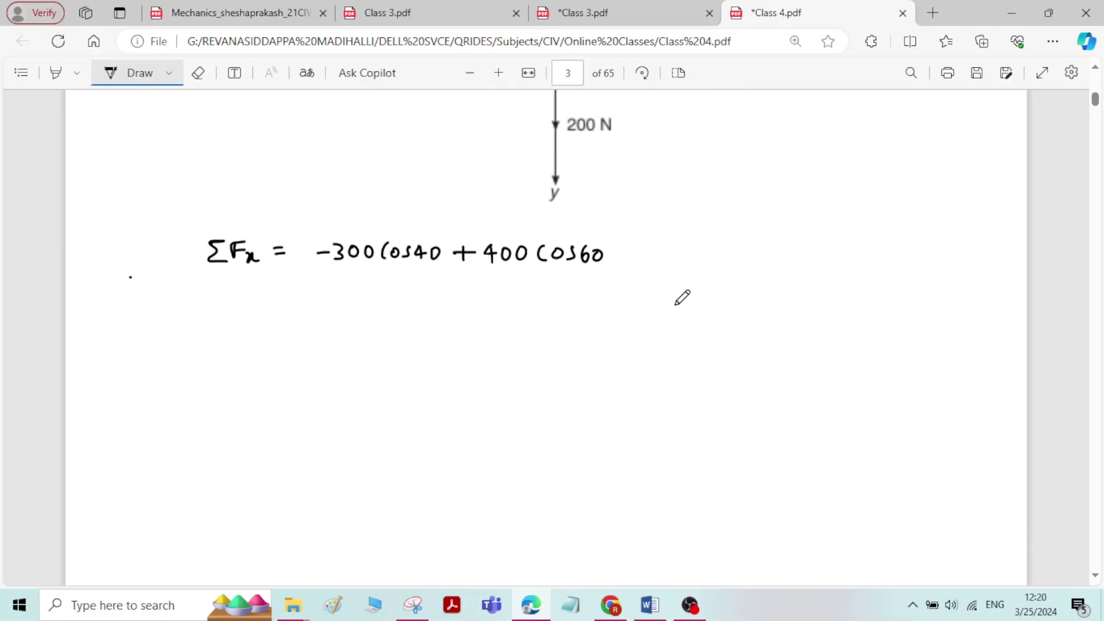
mouse_move(617, 257)
mouse_down()
mouse_move(645, 266)
mouse_move(666, 252)
mouse_up()
mouse_move(680, 253)
mouse_down()
mouse_move(683, 265)
mouse_move(680, 254)
mouse_up()
drag(707, 253, 719, 253)
drag(708, 260, 720, 261)
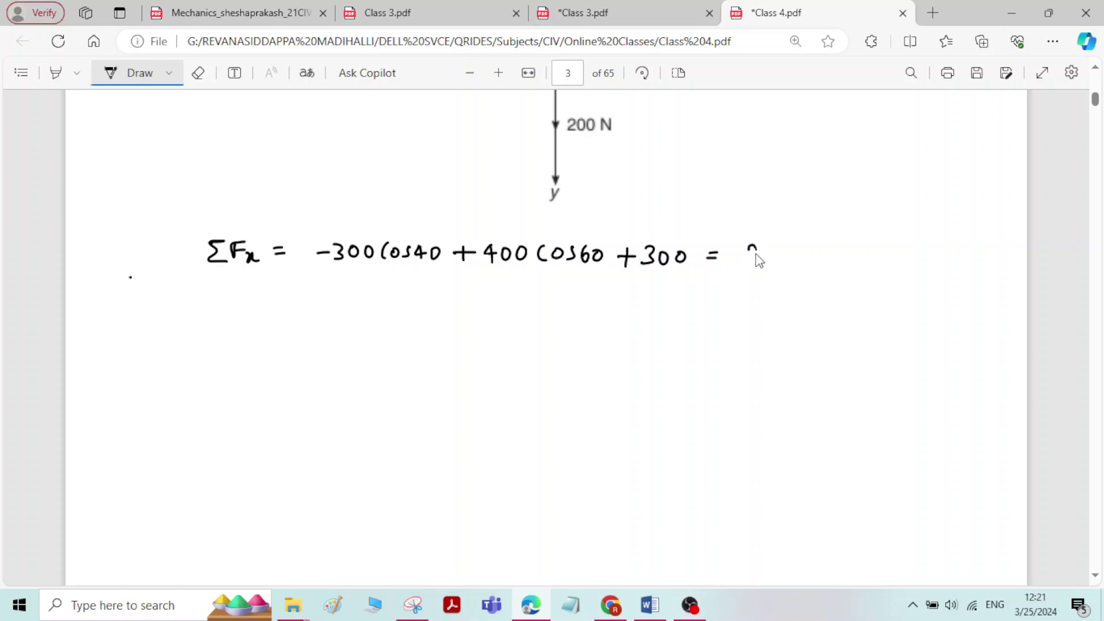
Write the ΣFx result as 270.187 N.
drag(755, 253, 761, 261)
mouse_move(768, 246)
mouse_down()
mouse_move(781, 251)
mouse_move(774, 263)
mouse_up()
mouse_move(791, 247)
mouse_down()
mouse_move(788, 266)
mouse_move(791, 248)
mouse_move(833, 262)
mouse_move(861, 258)
mouse_move(866, 244)
mouse_up()
click(799, 254)
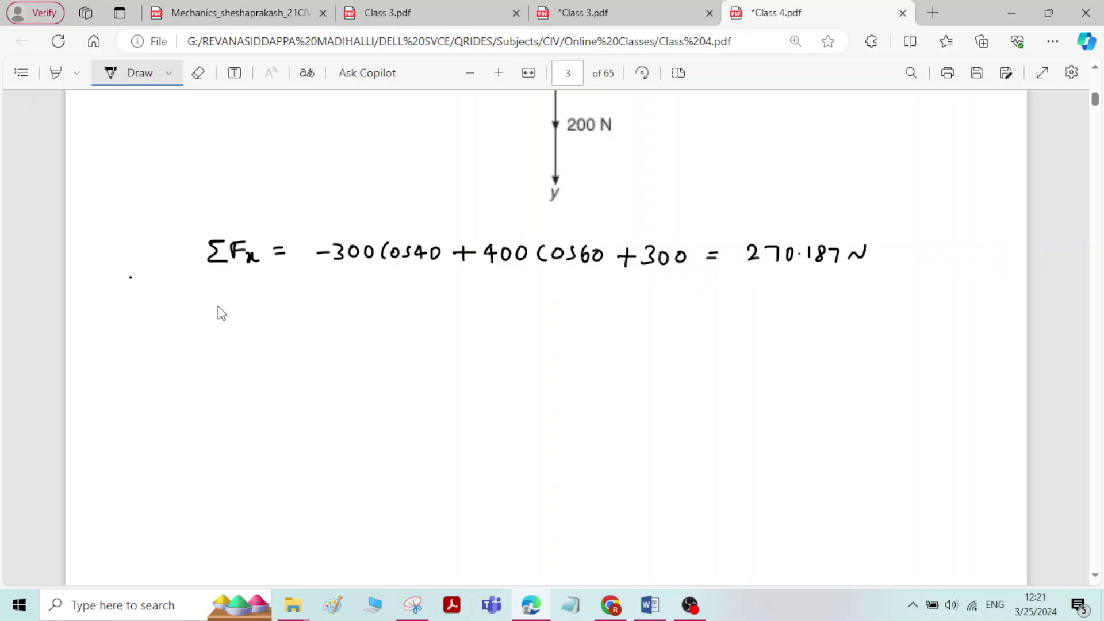
Begin the next line with 'ΣFy ='.
drag(229, 304, 214, 306)
mouse_move(233, 305)
mouse_down()
mouse_move(231, 326)
mouse_move(245, 305)
mouse_move(247, 333)
mouse_move(274, 312)
mouse_up()
scroll(764, 328, up, 7)
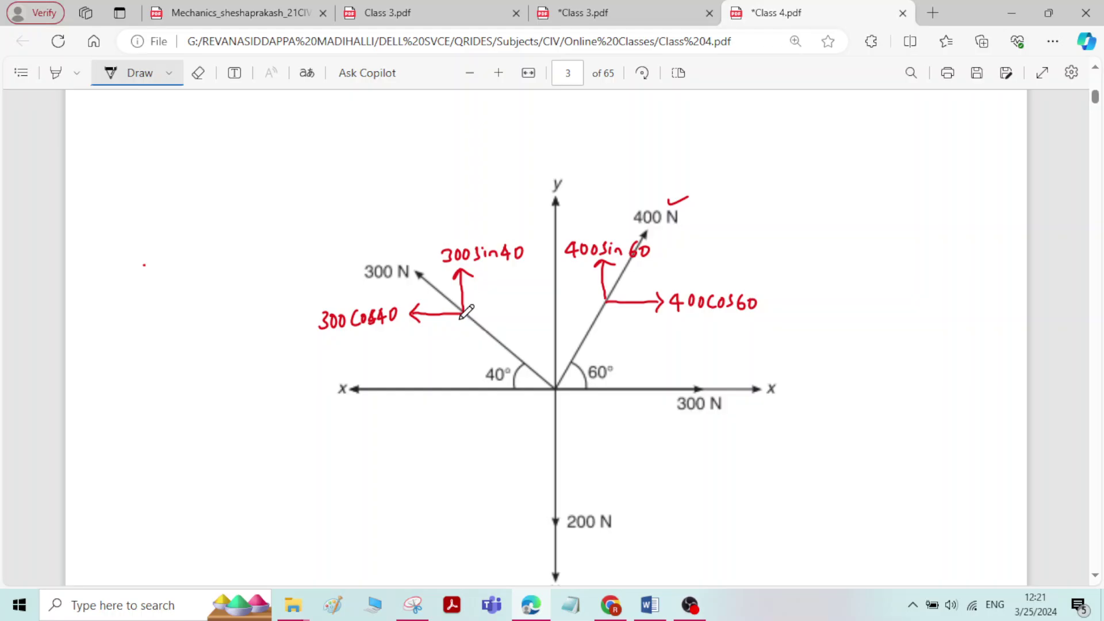
Write '+300sin40 + 400sin' after ΣFy =.
scroll(426, 311, down, 8)
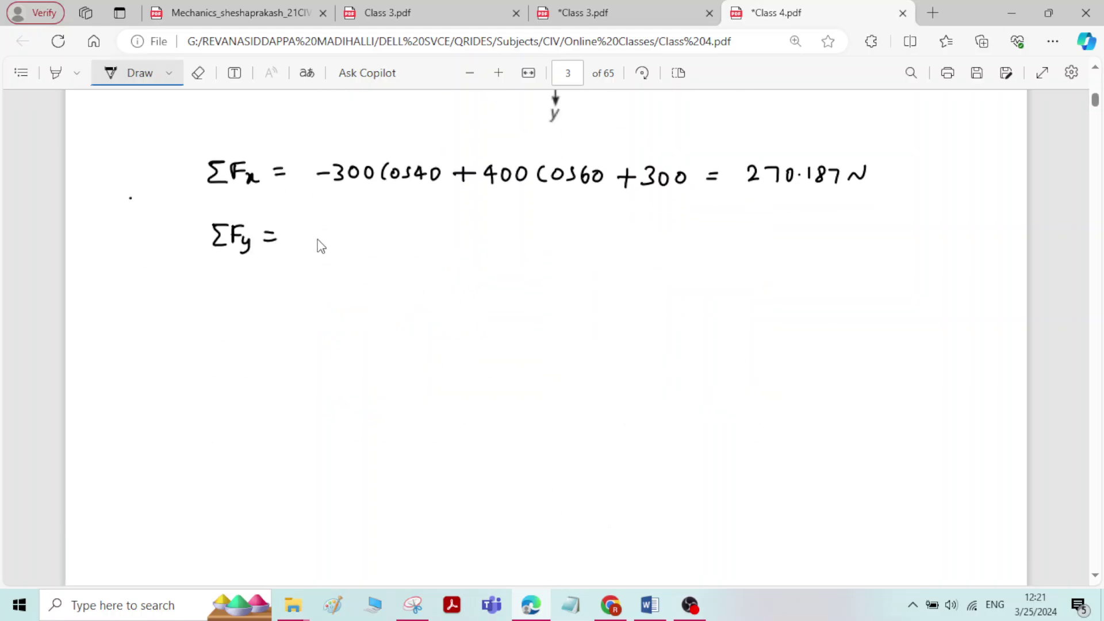
drag(309, 235, 328, 235)
mouse_move(319, 225)
mouse_down()
mouse_move(337, 239)
mouse_move(382, 230)
mouse_move(383, 240)
mouse_move(430, 241)
mouse_up()
scroll(414, 305, up, 7)
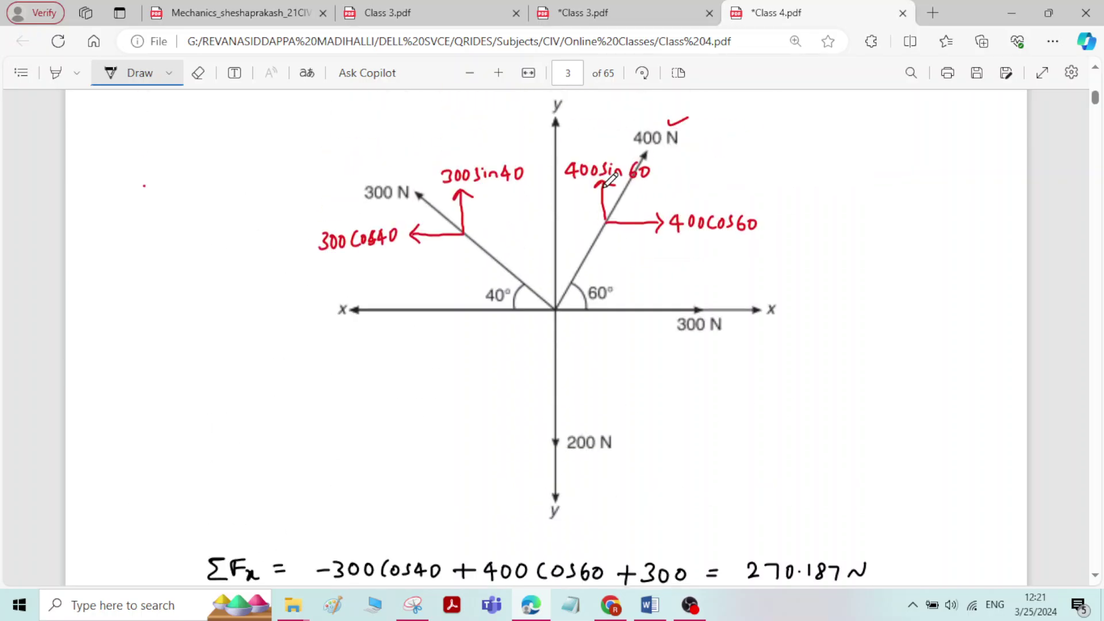
scroll(608, 184, down, 8)
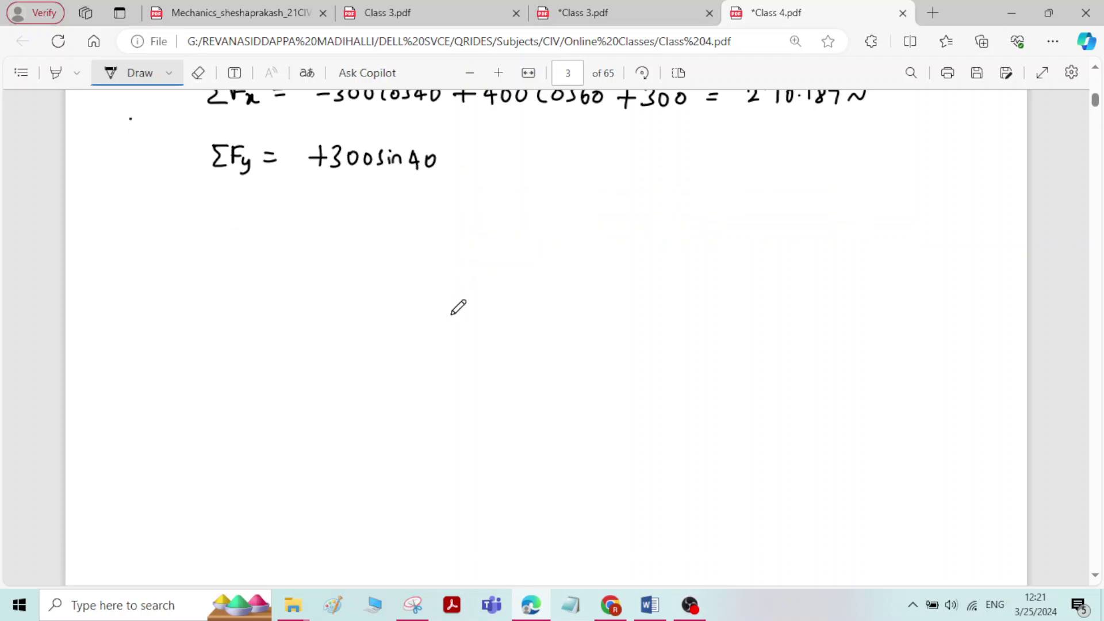
scroll(458, 307, up, 1)
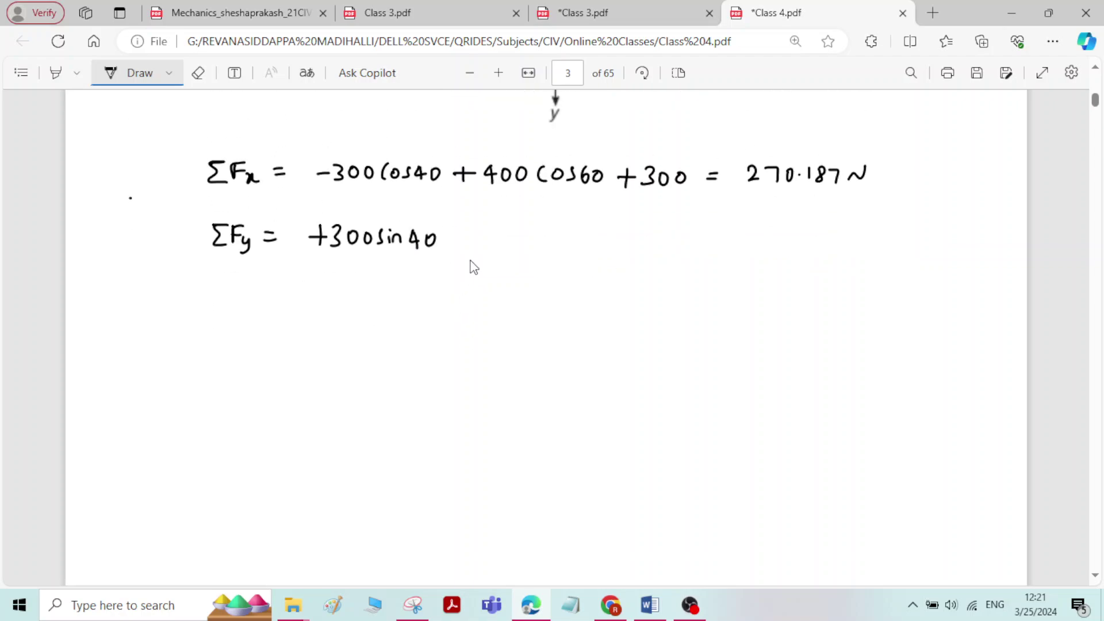
drag(450, 239, 484, 240)
mouse_move(479, 230)
mouse_down()
mouse_move(481, 248)
mouse_move(495, 237)
mouse_move(529, 247)
mouse_up()
drag(533, 247, 559, 237)
Add a tick mark above the 200 N force on the diagram.
scroll(569, 241, up, 1)
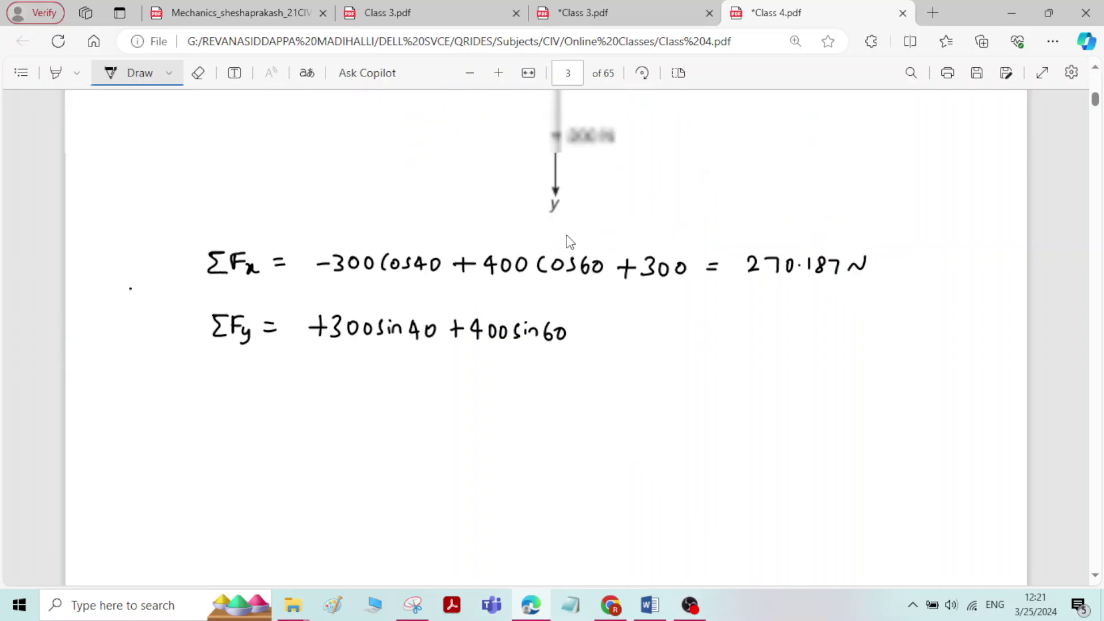
scroll(569, 242, up, 4)
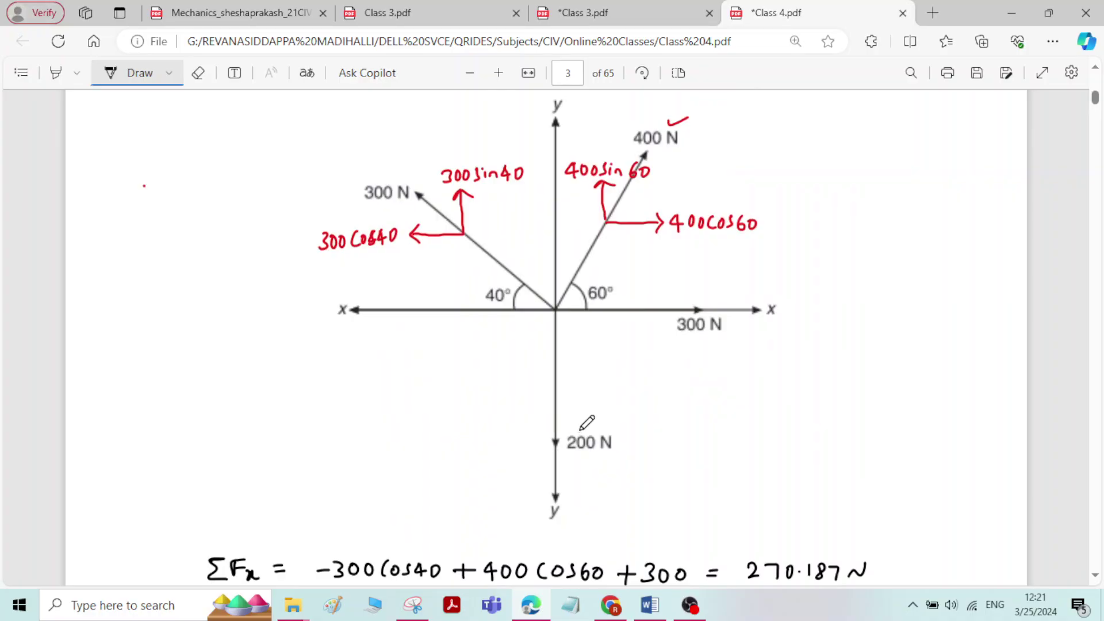
drag(580, 429, 627, 413)
Continue the ΣFy line with '− 200 ='.
scroll(578, 431, down, 3)
scroll(611, 382, down, 3)
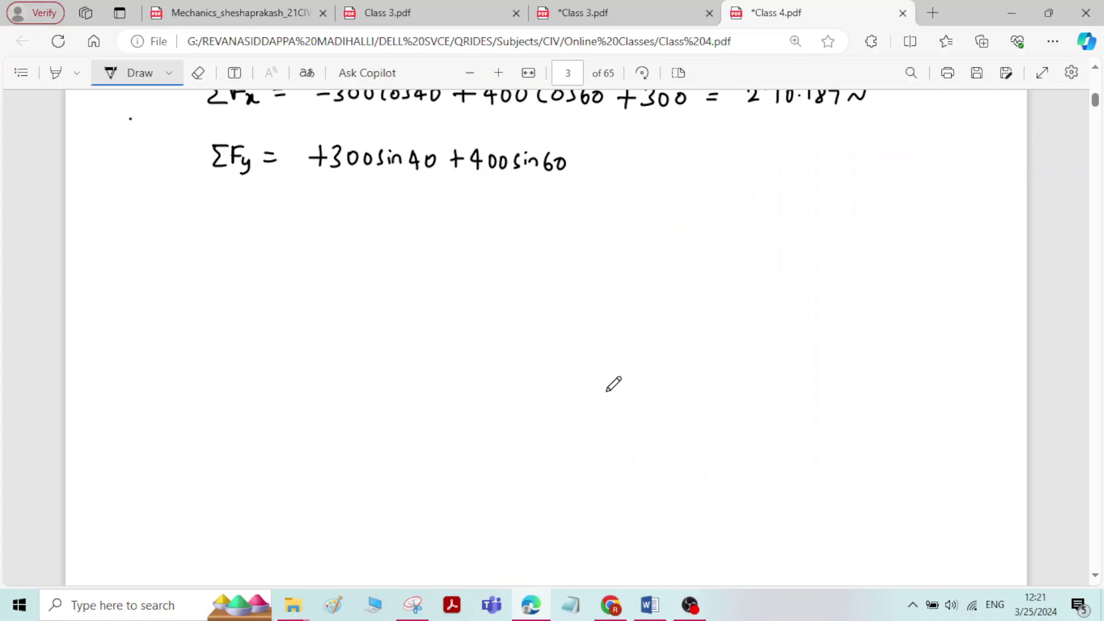
scroll(611, 382, up, 3)
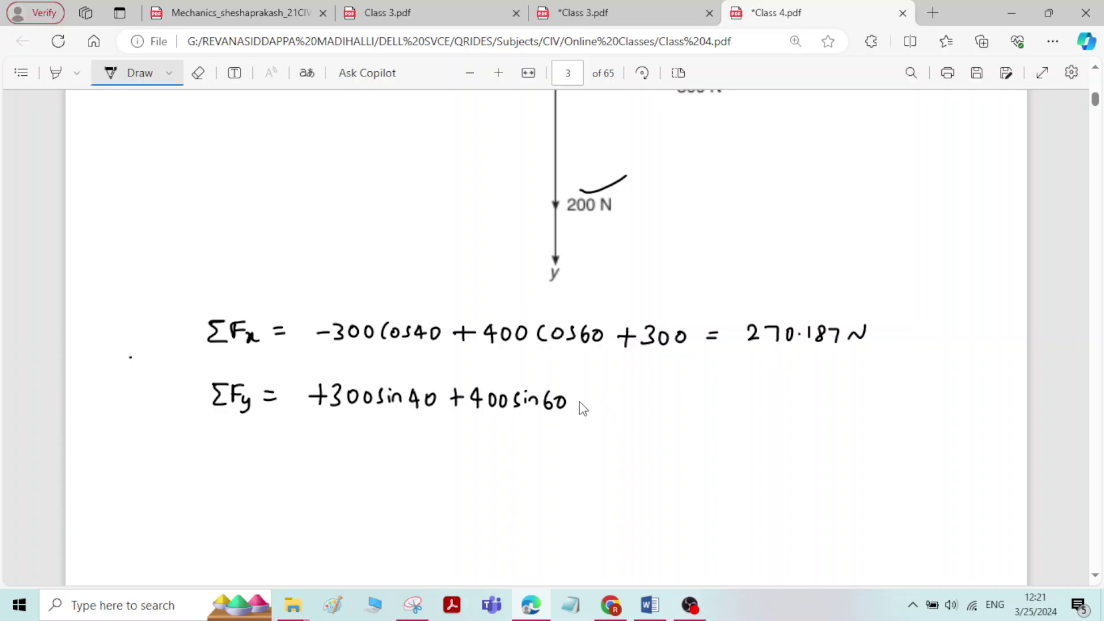
drag(581, 403, 598, 401)
mouse_move(615, 394)
mouse_down()
mouse_move(628, 406)
mouse_move(648, 398)
mouse_up()
drag(691, 394, 702, 393)
Write the ΣFy result as 339.246 N.
mouse_move(742, 391)
mouse_down()
mouse_move(746, 402)
mouse_move(826, 397)
mouse_up()
click(785, 398)
mouse_move(823, 386)
mouse_down()
mouse_move(821, 399)
mouse_move(835, 395)
mouse_up()
drag(843, 401, 861, 385)
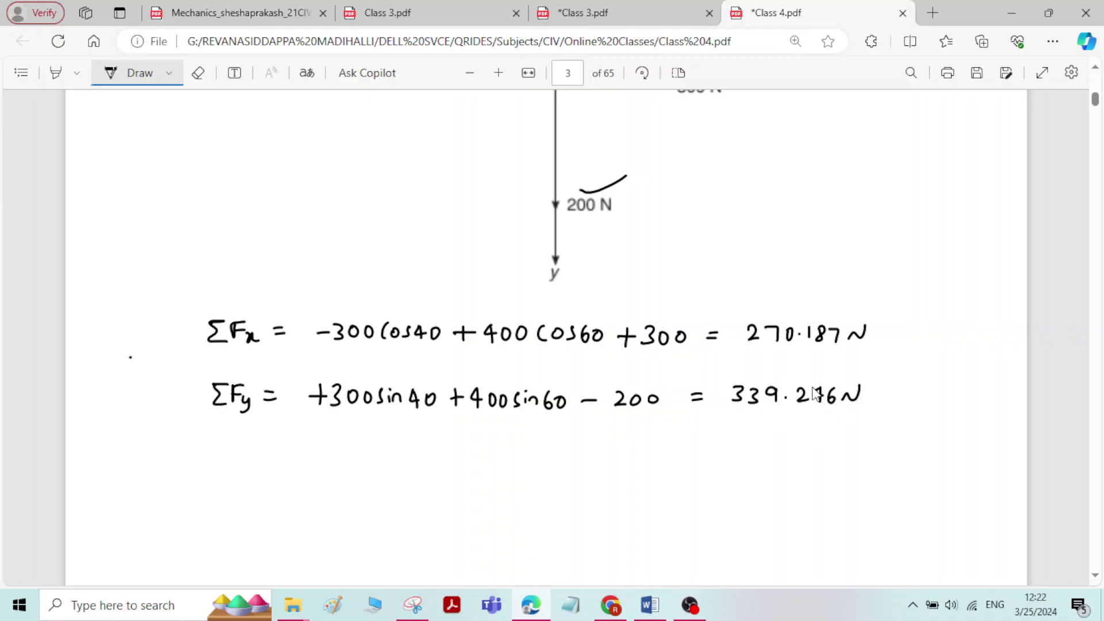